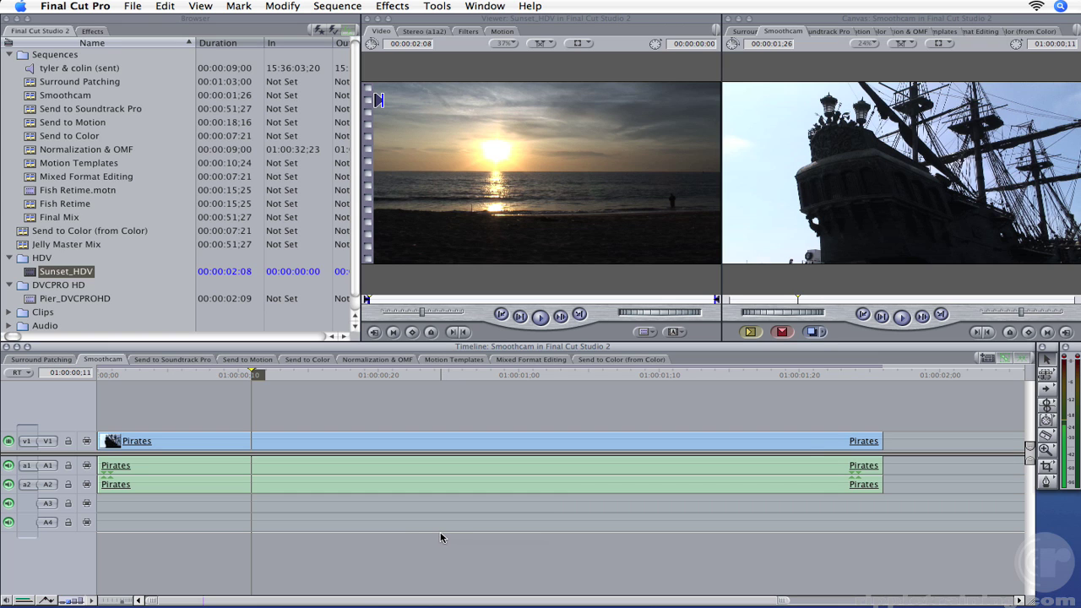
# Select the Pirates clip and apply the Video > SmoothCam filter from the Effects menu.
pyautogui.click(364, 437)
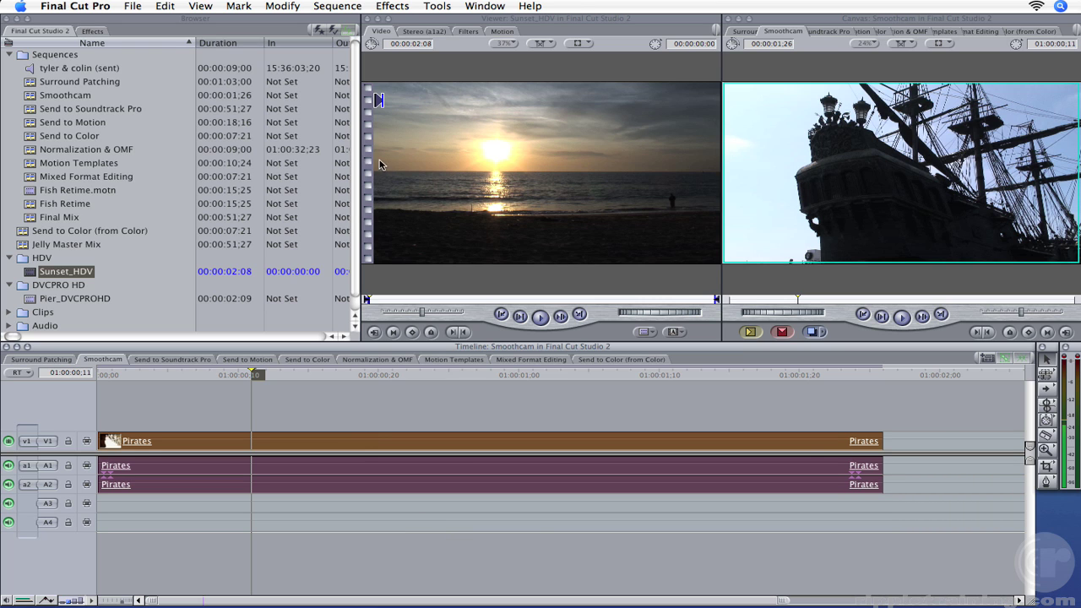
pyautogui.click(391, 6)
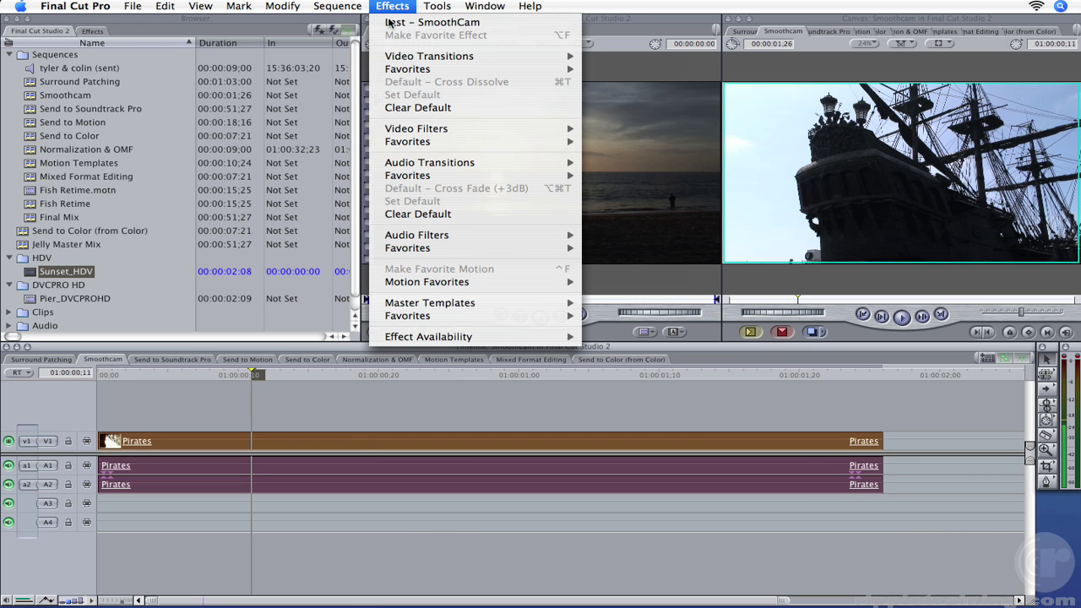
pyautogui.moveTo(390, 128)
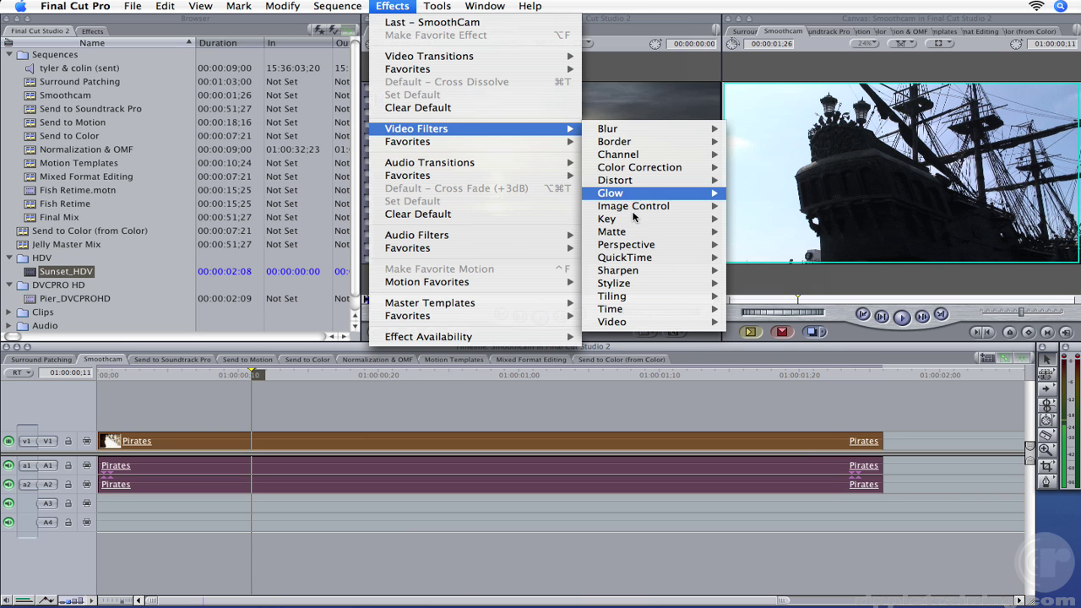
pyautogui.moveTo(633, 323)
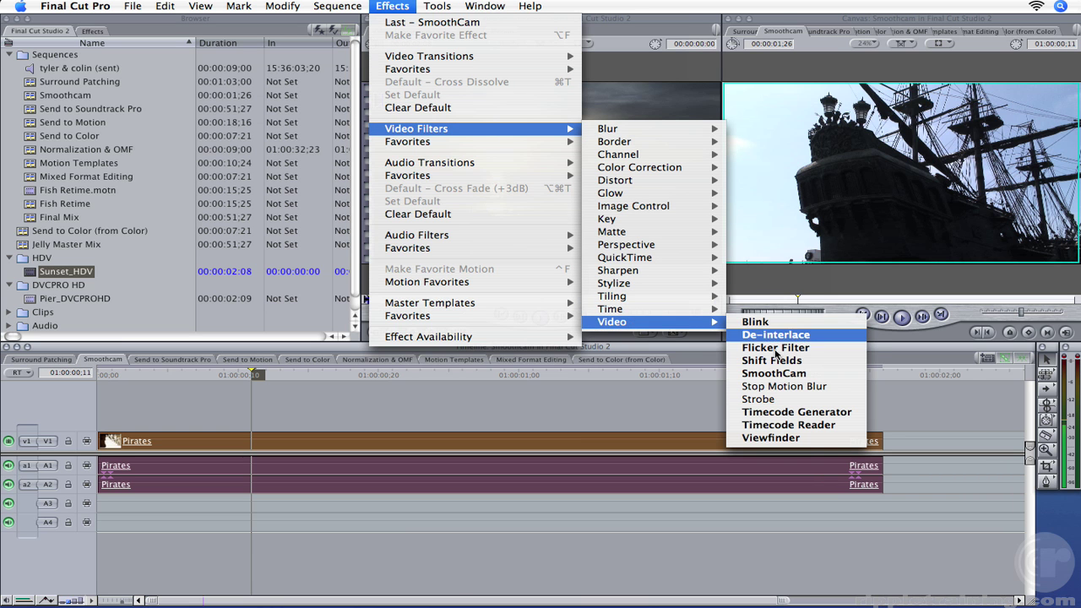
pyautogui.click(753, 372)
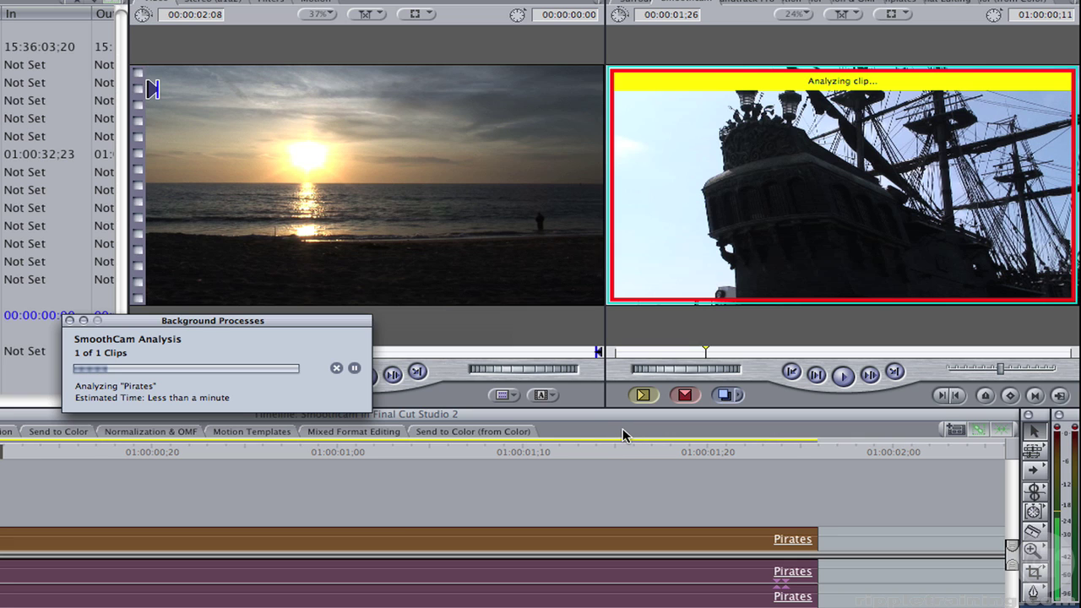
pyautogui.moveTo(261, 323); pyautogui.dragTo(385, 341)
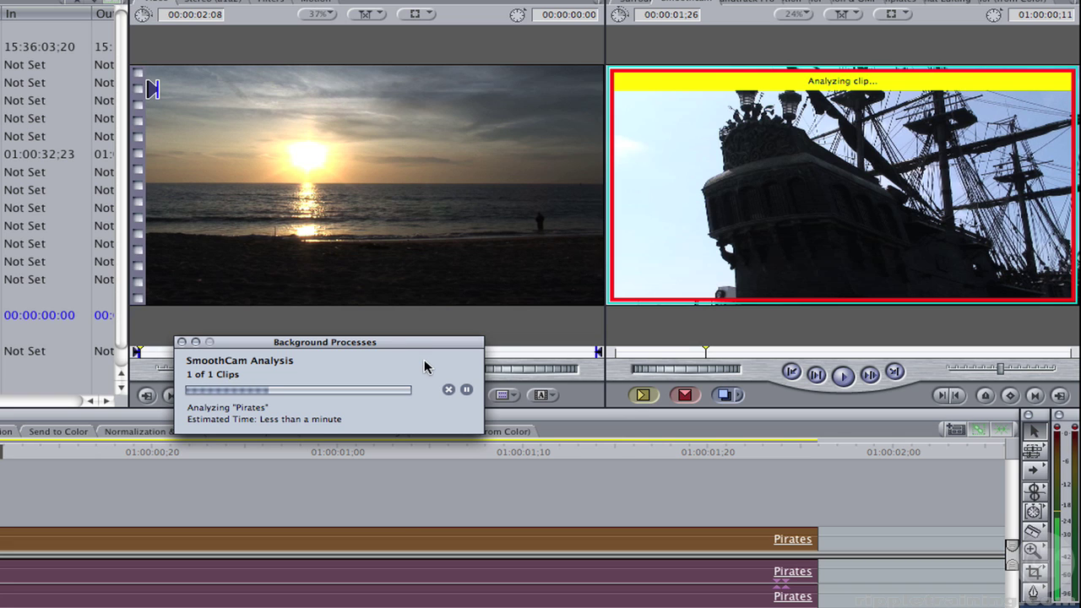
pyautogui.click(466, 390)
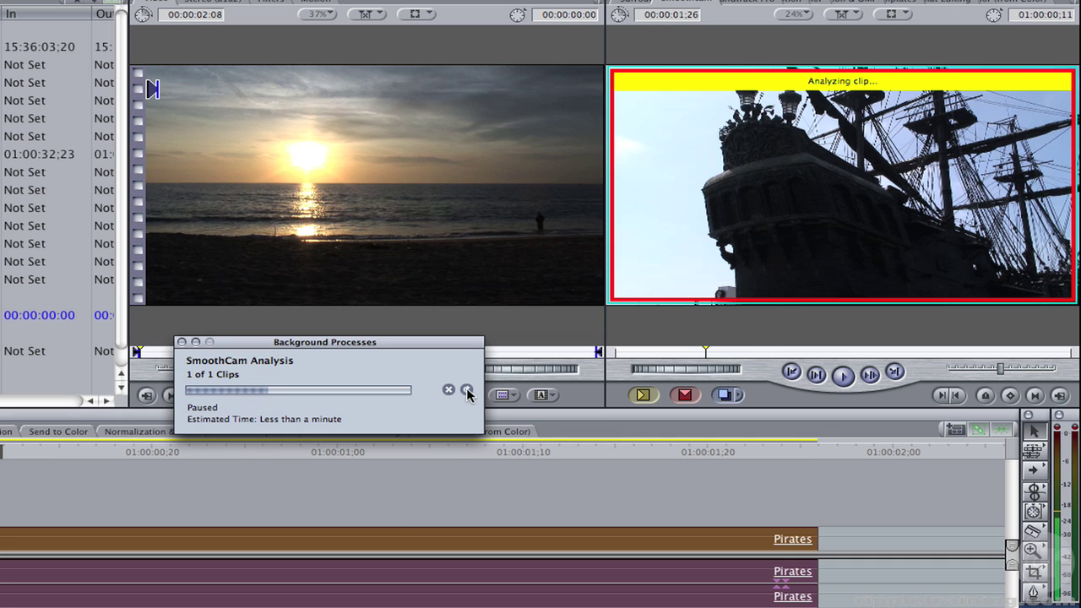
pyautogui.click(466, 391)
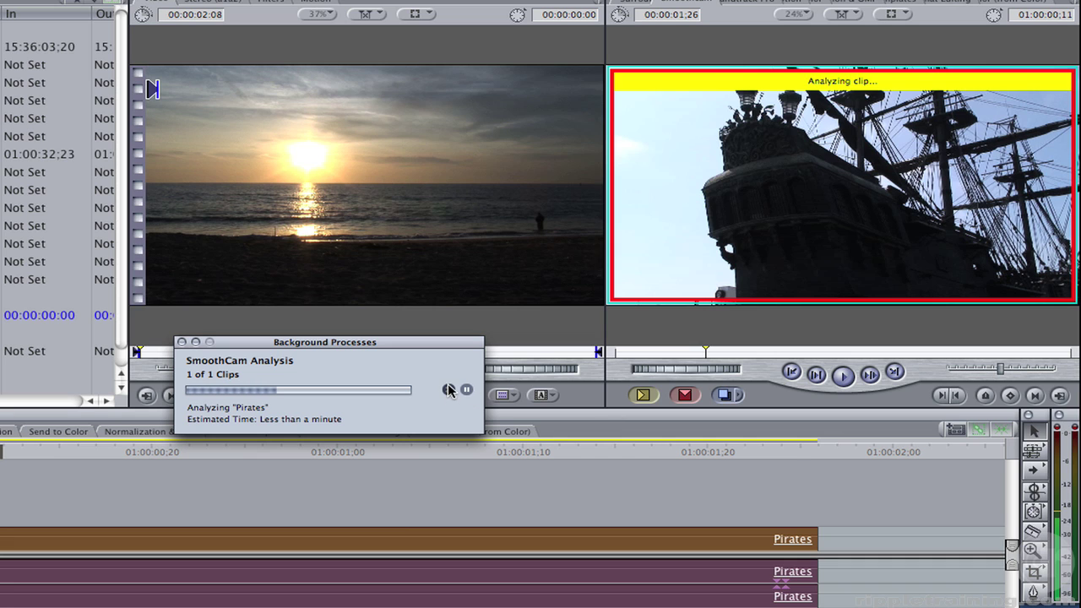
pyautogui.click(447, 389)
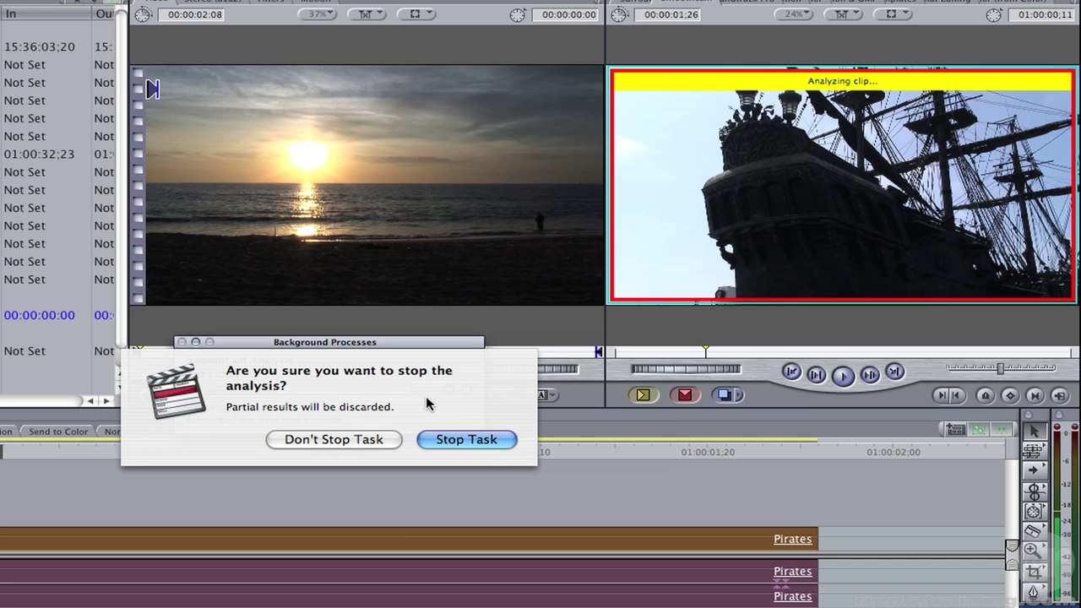
pyautogui.click(328, 440)
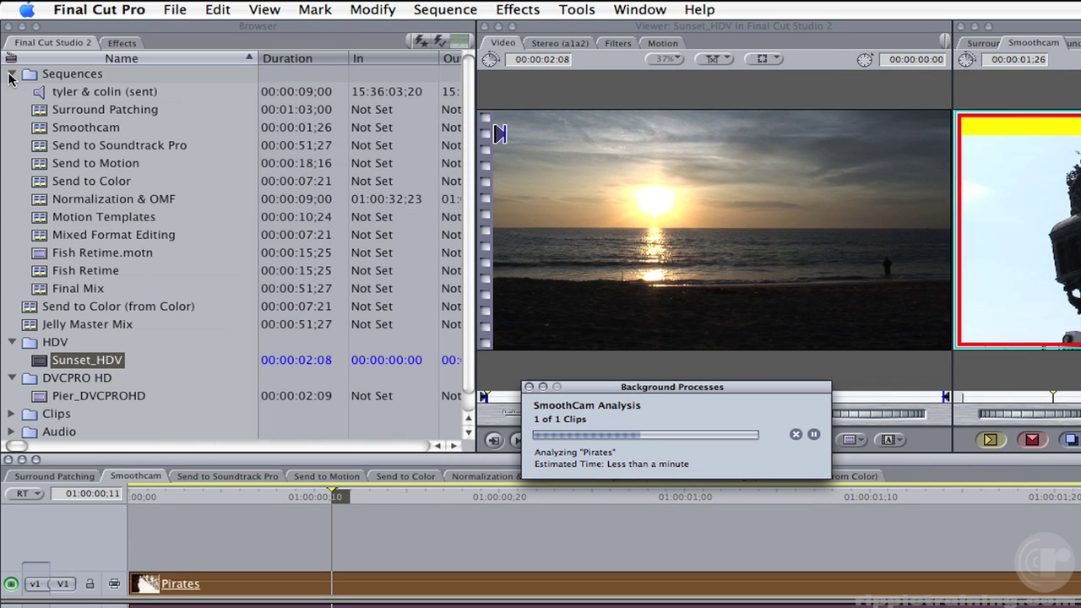
# Collapse the Sequences folder and add a SmoothCam column to the Browser.
pyautogui.click(12, 78)
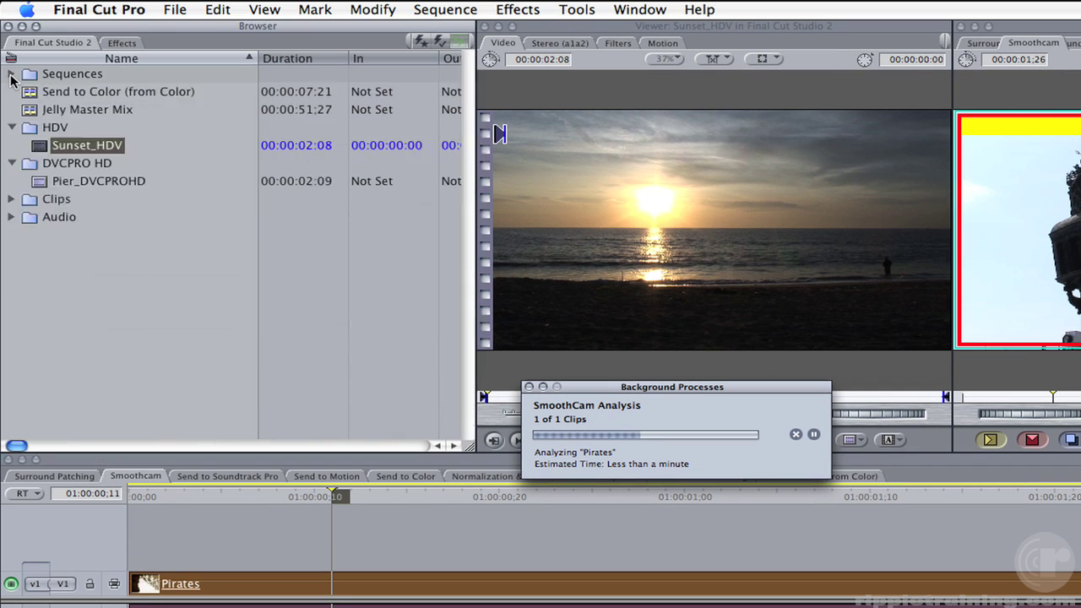
pyautogui.rightClick(312, 55)
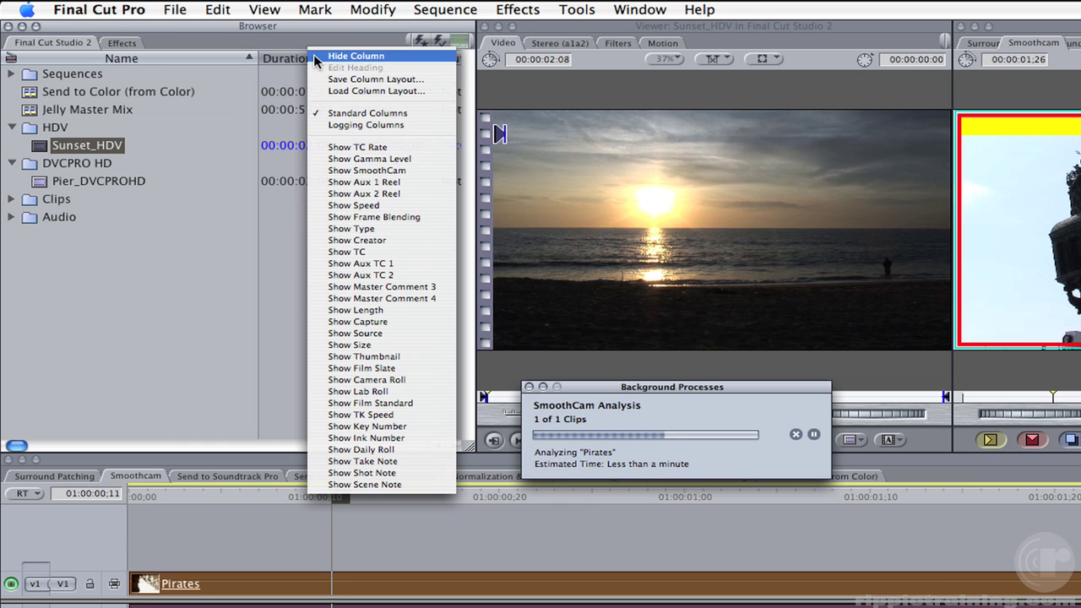
pyautogui.click(322, 169)
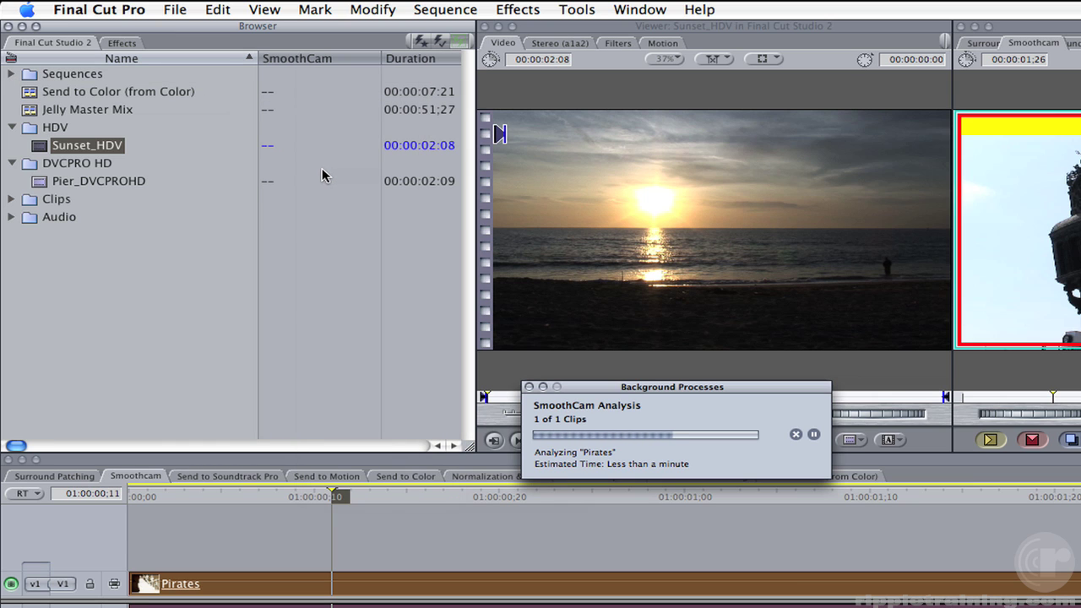
# Queue the Kelp, Fish_DV and Diver clips for SmoothCam analysis.
pyautogui.click(12, 200)
pyautogui.click(44, 221)
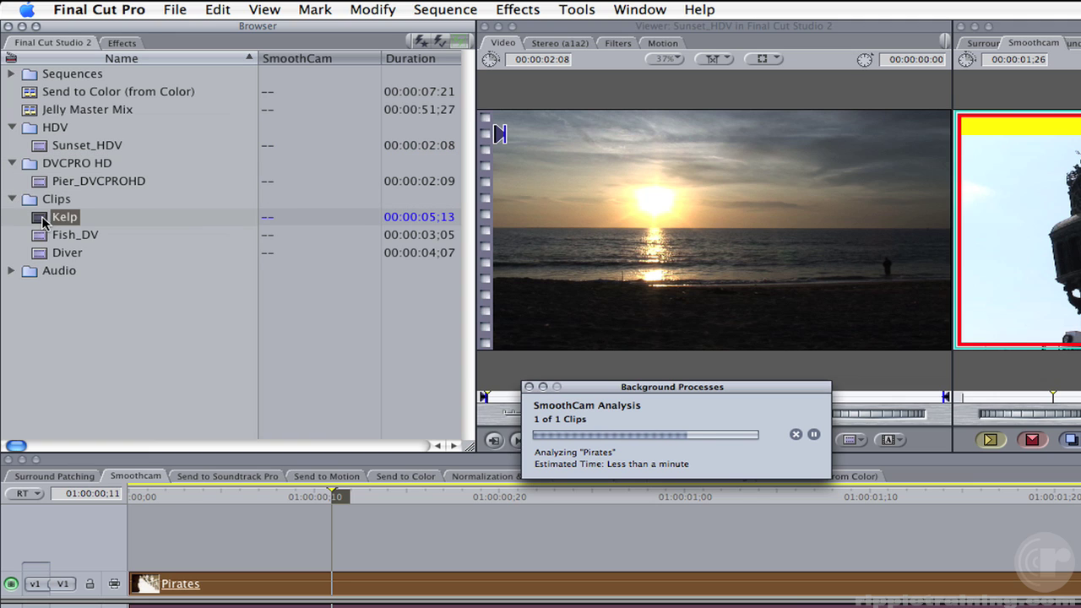
pyautogui.keyDown('super'); pyautogui.click(42, 236); pyautogui.keyUp('super')
pyautogui.keyDown('super'); pyautogui.click(42, 253); pyautogui.keyUp('super')
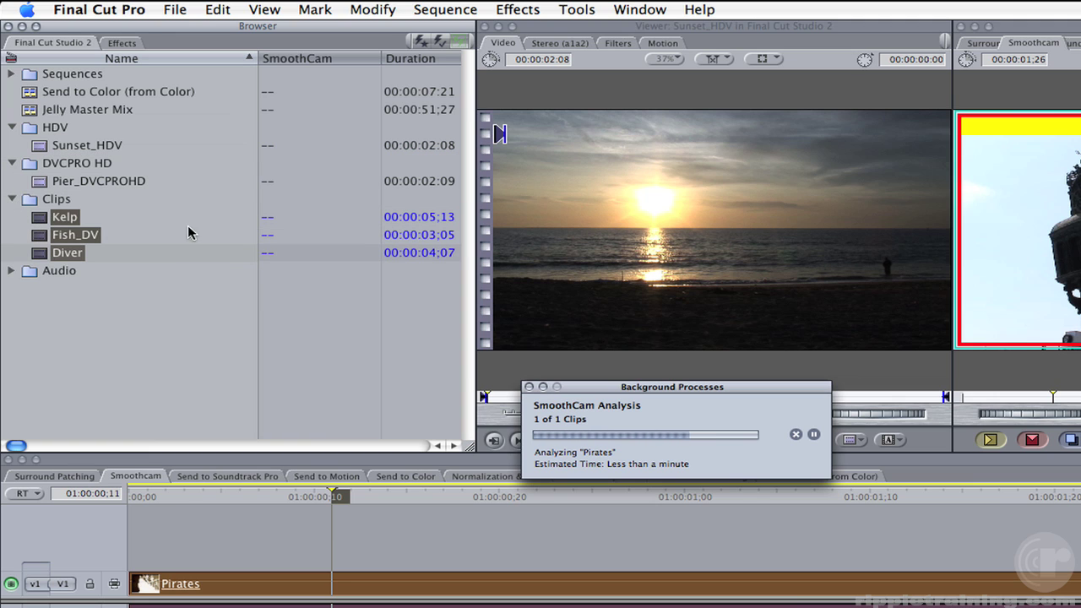
pyautogui.rightClick(272, 223)
pyautogui.click(344, 226)
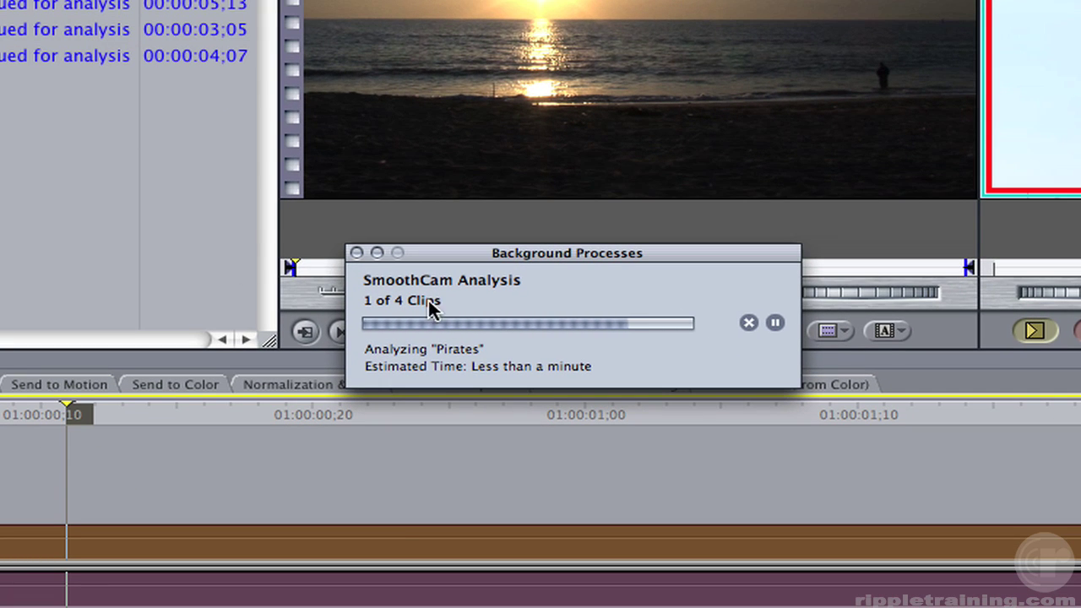
# Close the SmoothCam analysis progress window, then reopen it from the Tools menu to check progress.
pyautogui.click(355, 252)
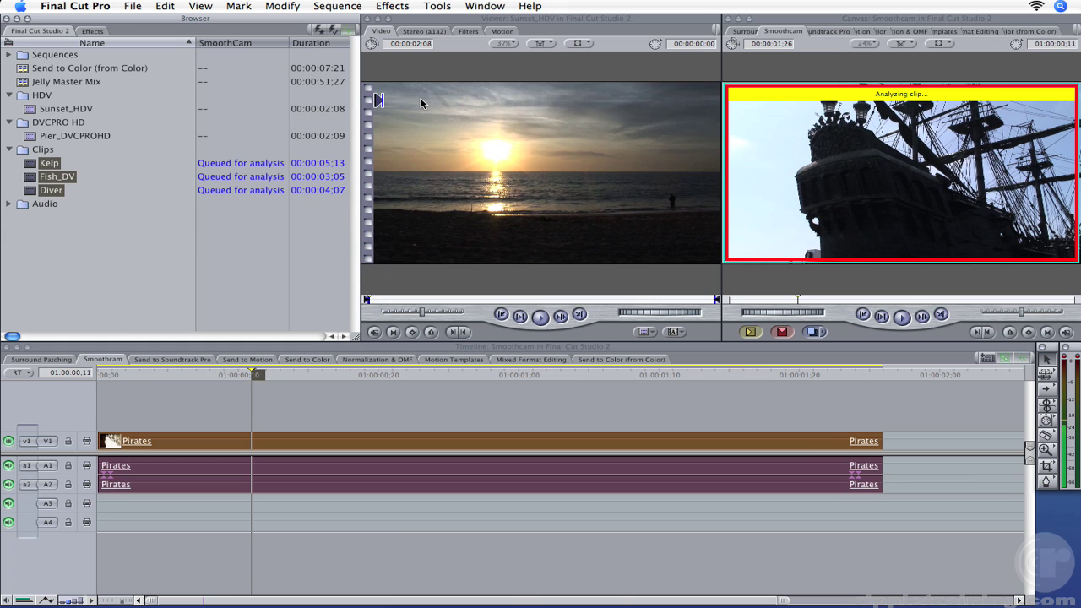
pyautogui.click(437, 6)
pyautogui.click(446, 95)
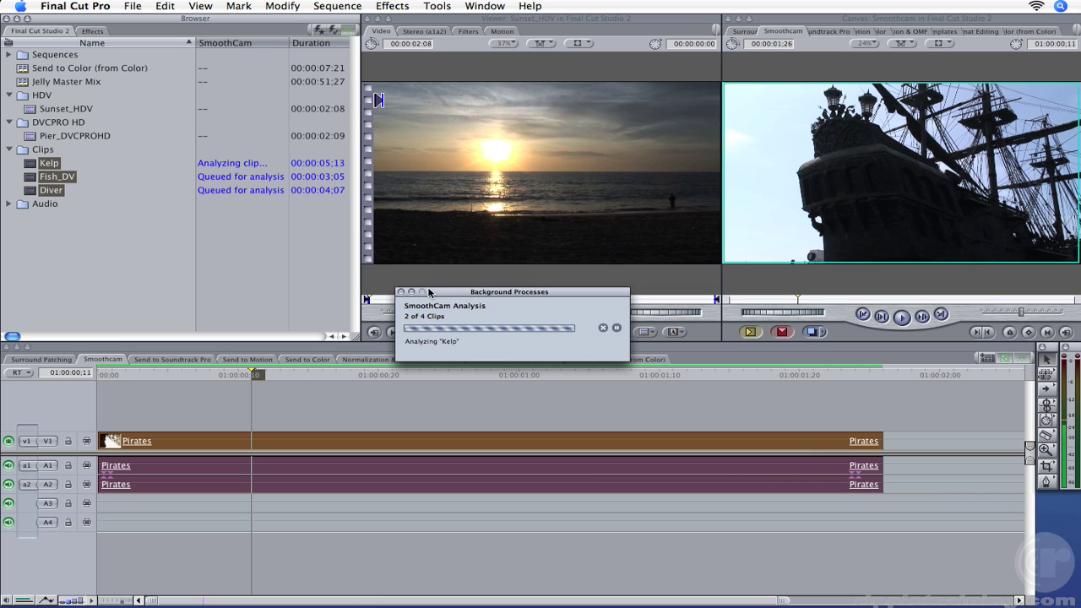
# Close the progress window and reveal the Pirates clip's media file in the Finder.
pyautogui.click(401, 292)
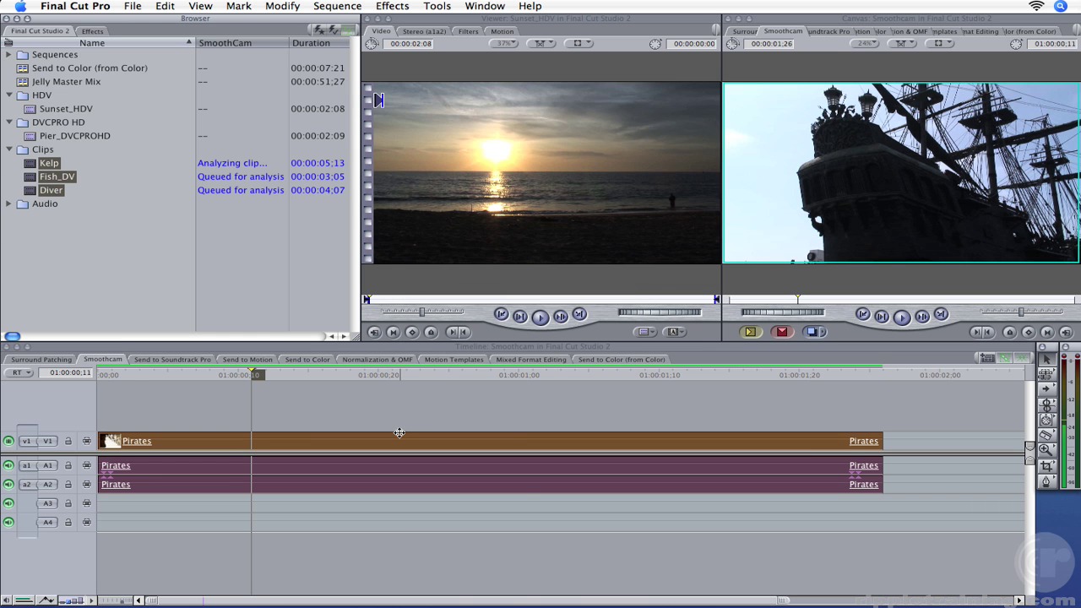
pyautogui.rightClick(402, 440)
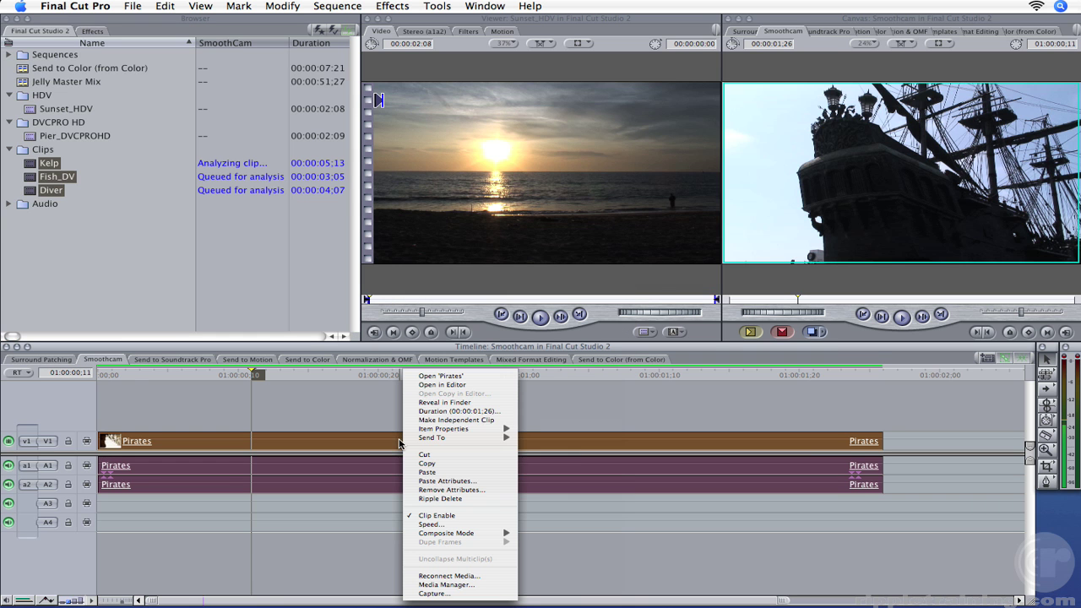
pyautogui.click(444, 402)
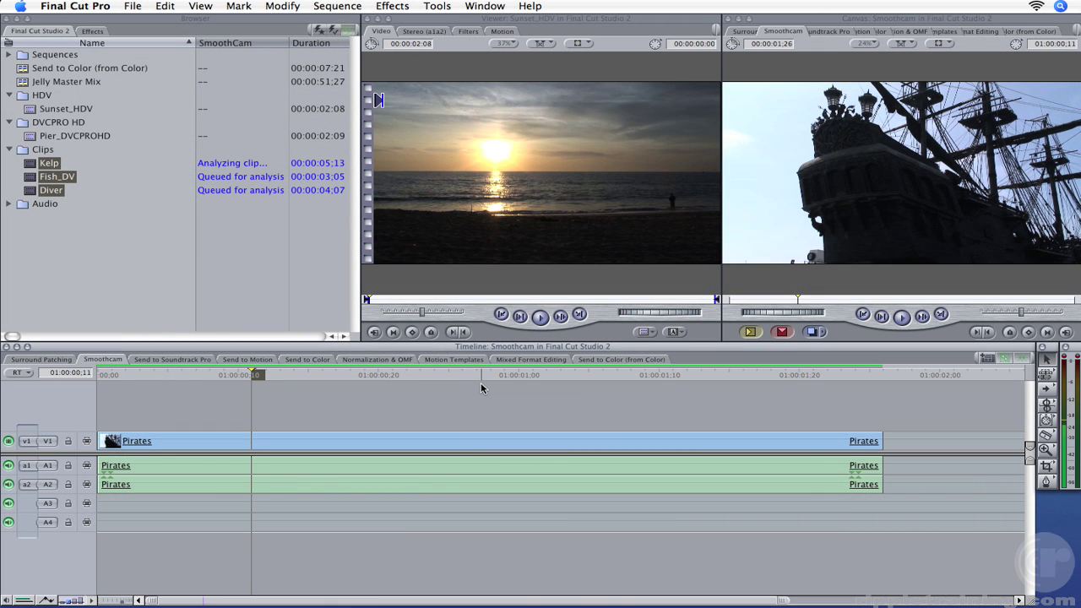
# Load the Pirates clip into the Viewer and show its SmoothCam settings on the Filters tab.
pyautogui.doubleClick(411, 442)
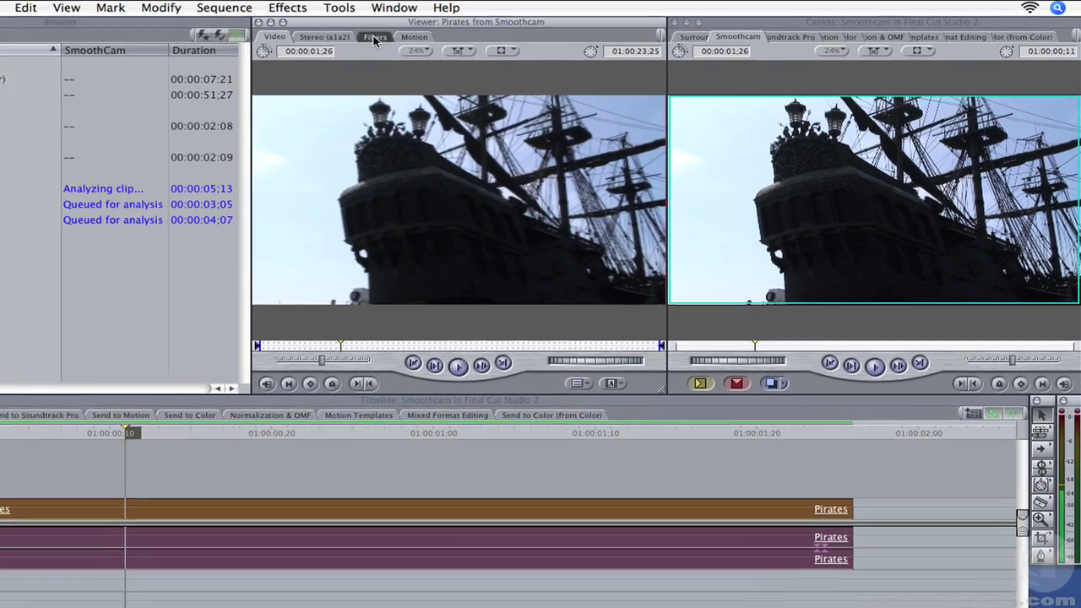
pyautogui.click(452, 32)
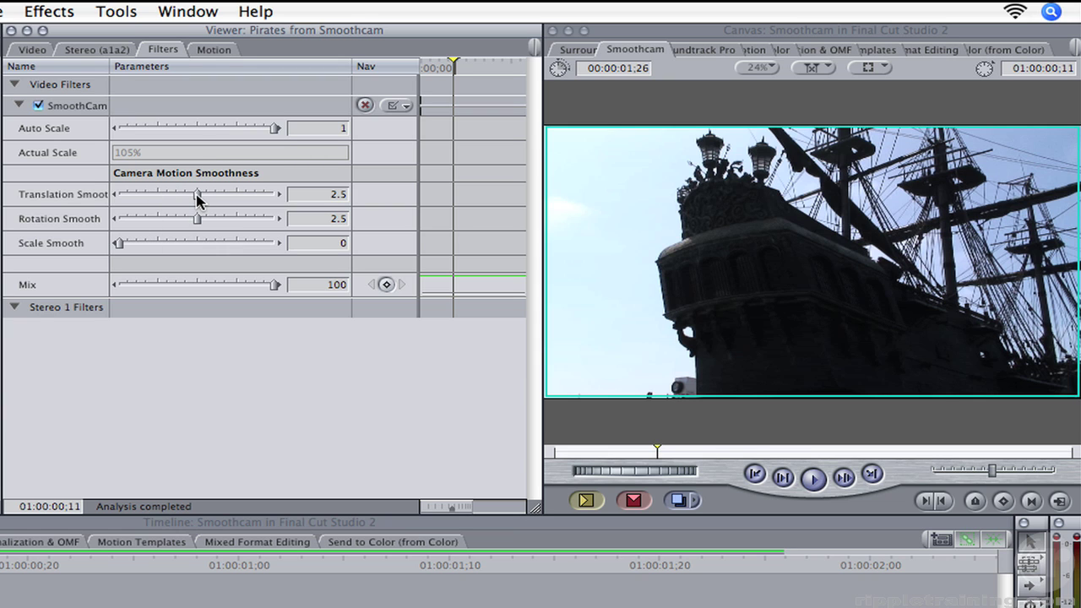
# Set Translation Smooth to 2.52, Scale Smooth to 0 and Auto Scale to 0, then preview frame by frame.
pyautogui.moveTo(197, 199); pyautogui.dragTo(200, 221)
pyautogui.moveTo(129, 244)
pyautogui.mouseDown()
pyautogui.moveTo(138, 244)
pyautogui.moveTo(114, 245)
pyautogui.mouseUp()
pyautogui.moveTo(273, 130); pyautogui.dragTo(102, 132)
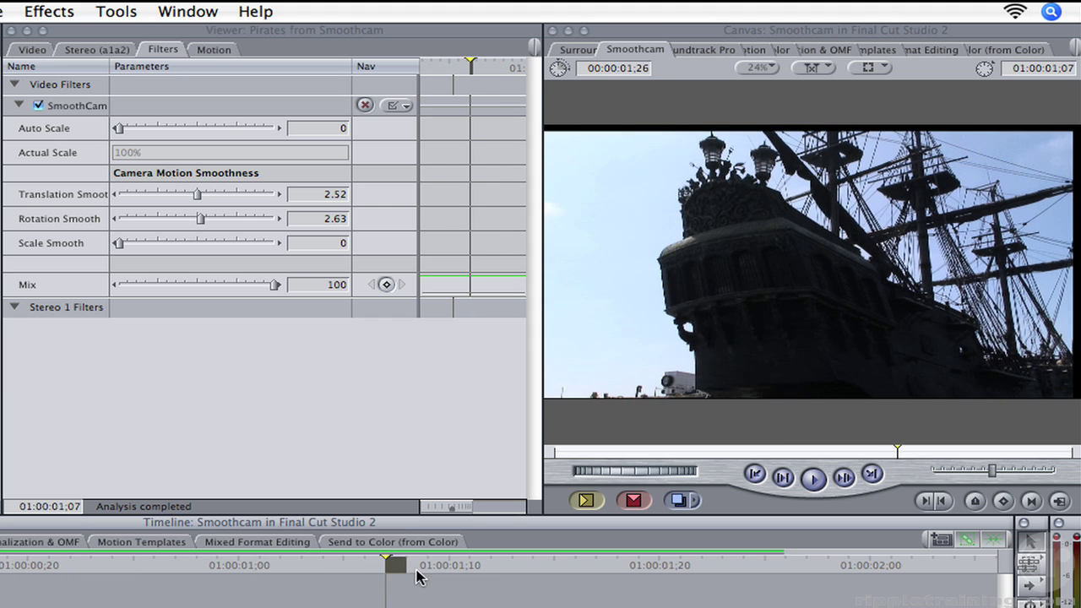
pyautogui.press('Left')
pyautogui.press('Left')
pyautogui.press('Left')
pyautogui.press('Left')
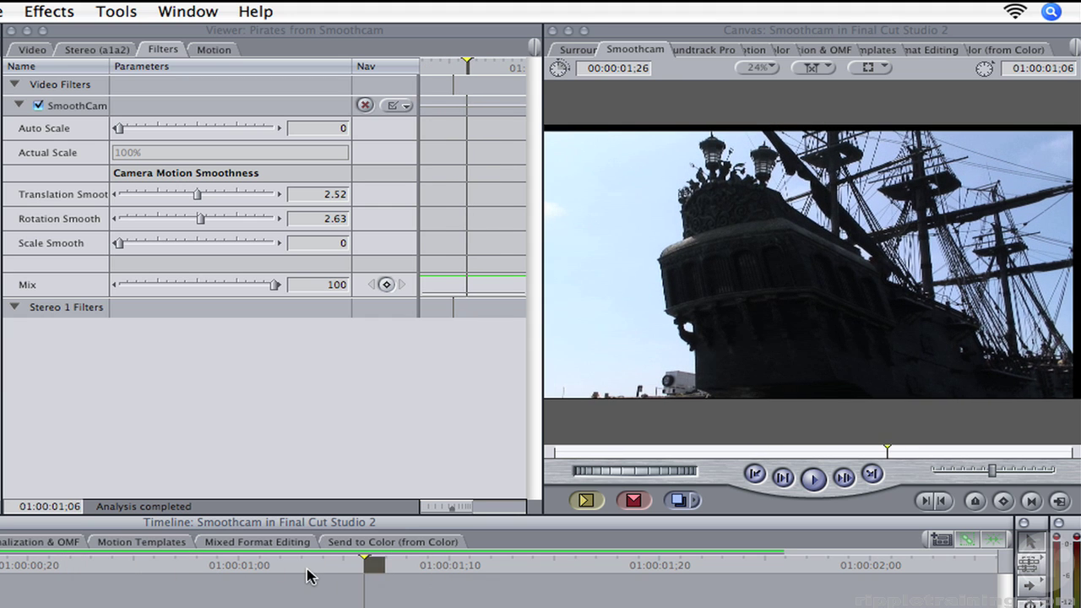
# Mark In and Out around the Pirates clip and play it backward and forward with J and L.
pyautogui.click(307, 574)
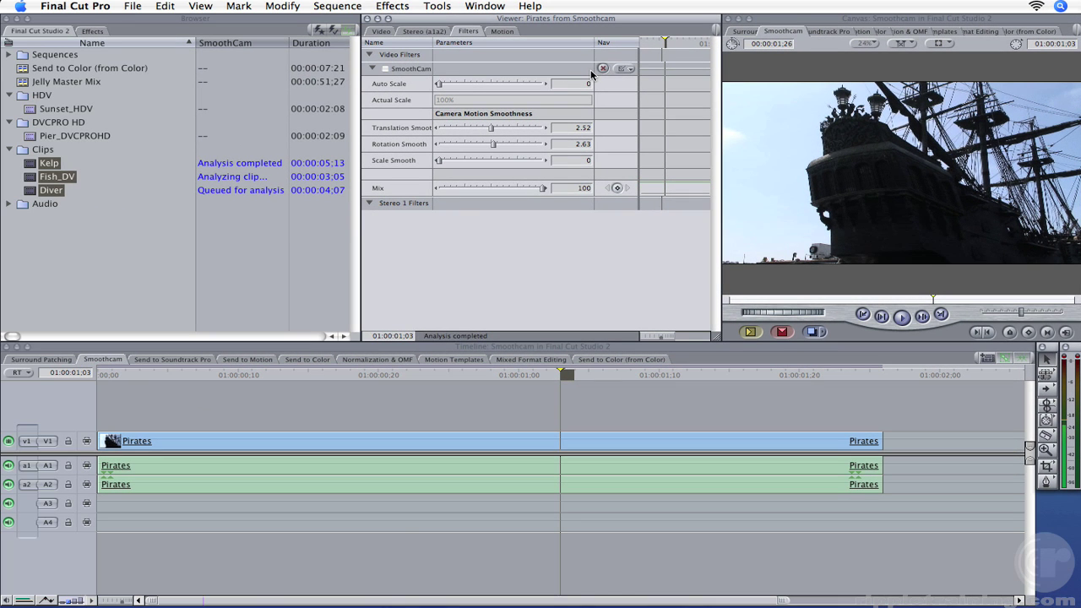
pyautogui.press('x')
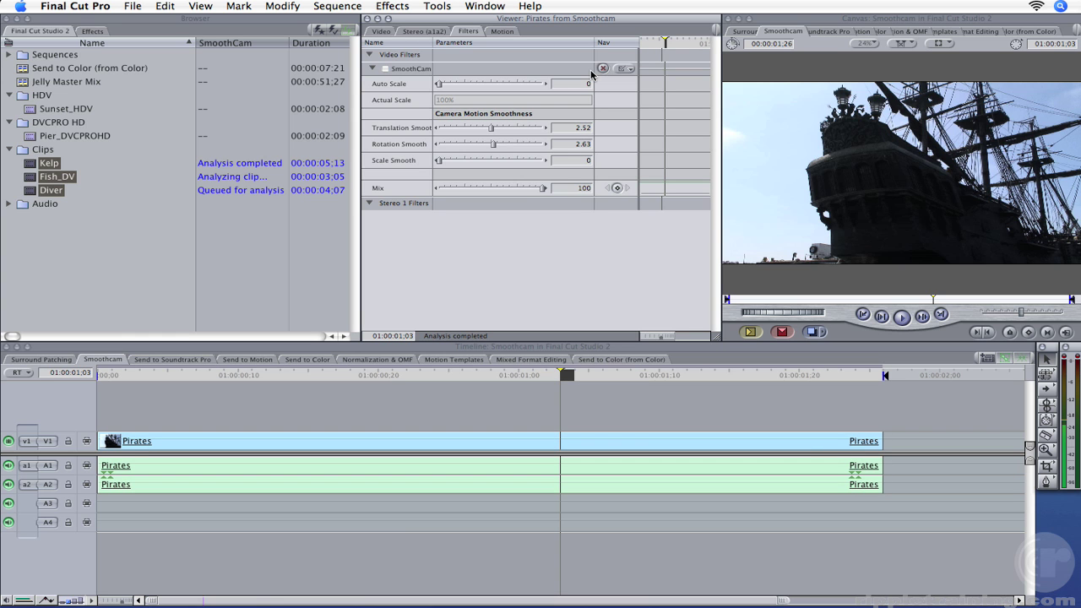
pyautogui.press('j')
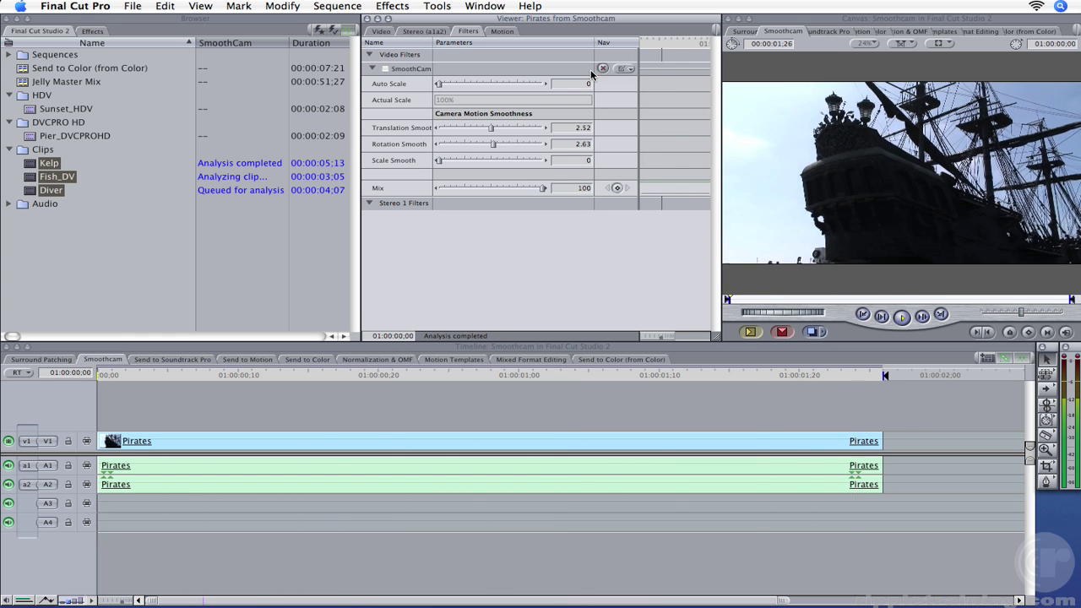
pyautogui.press('l')
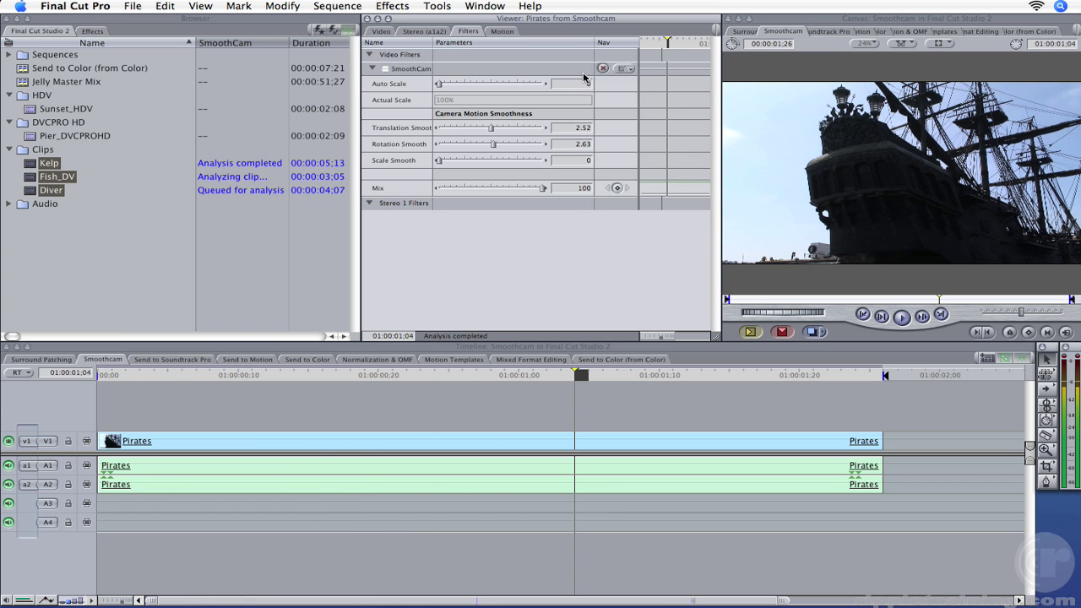
# Re-enable and reset SmoothCam, set Mix to 52 after checking 0, and play from 01:00:00;15.
pyautogui.click(385, 69)
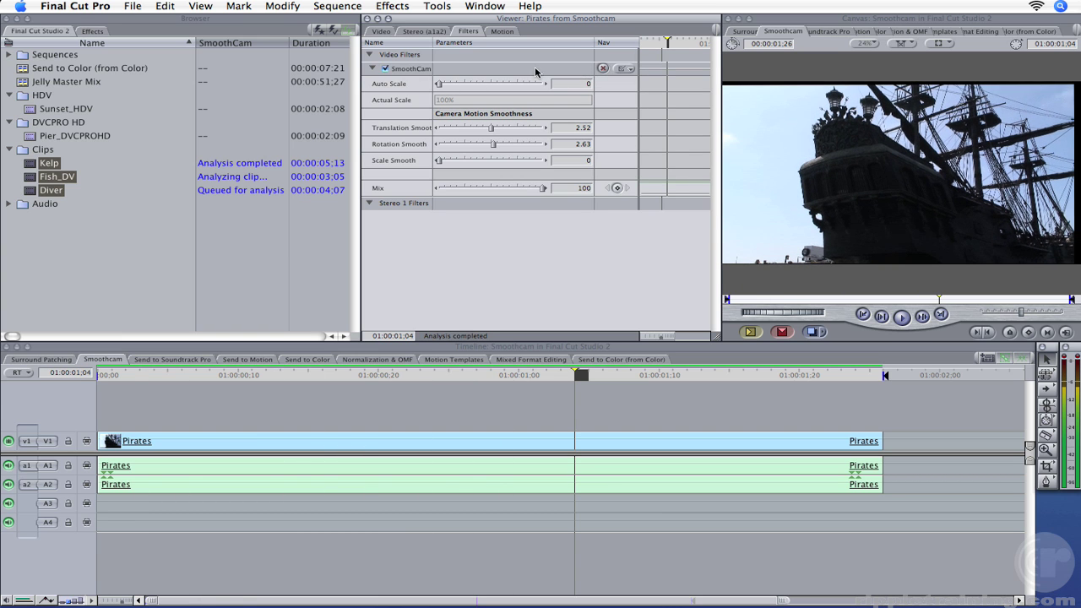
pyautogui.click(602, 69)
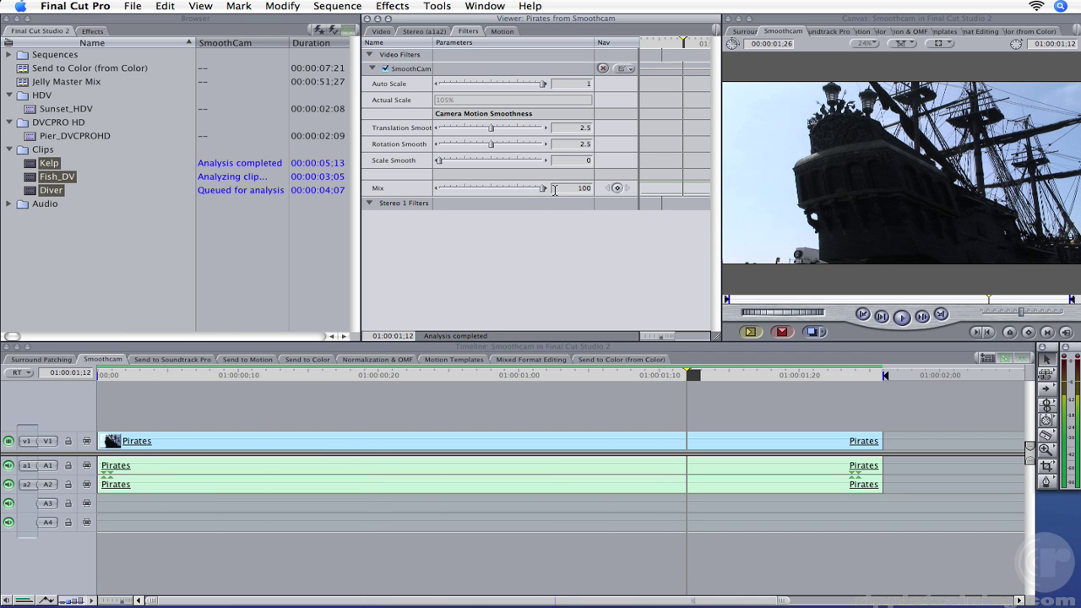
pyautogui.moveTo(528, 192); pyautogui.dragTo(437, 188)
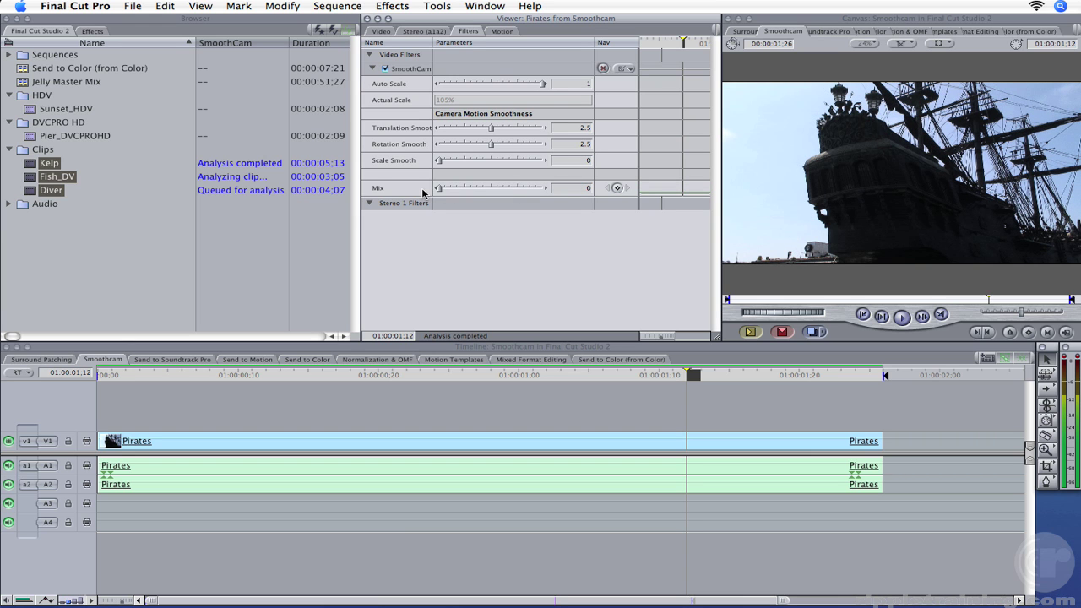
pyautogui.moveTo(426, 192); pyautogui.dragTo(491, 188)
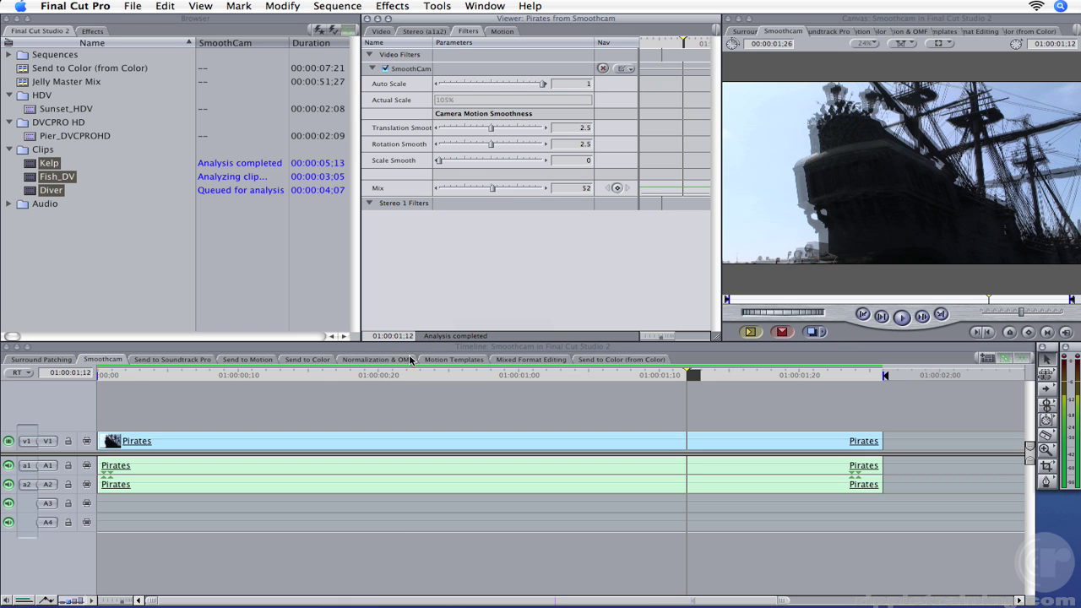
pyautogui.click(310, 374)
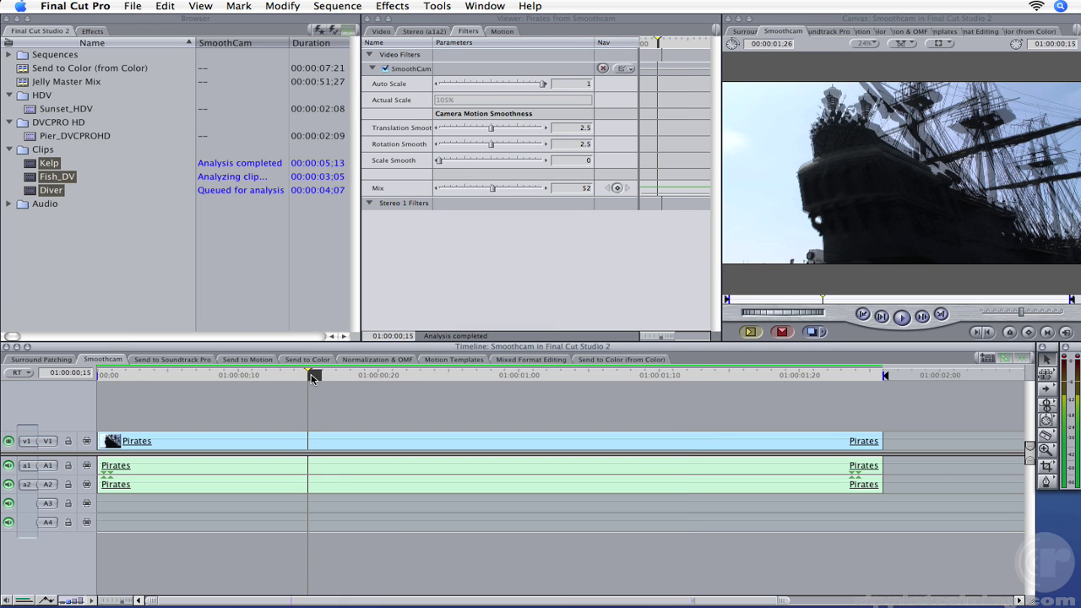
pyautogui.press('space')
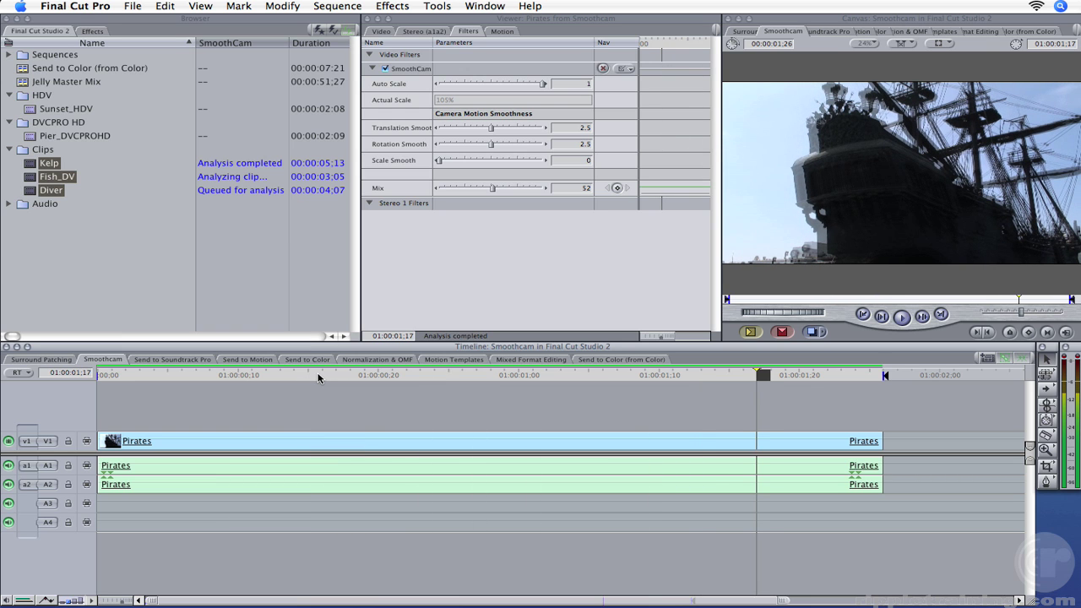